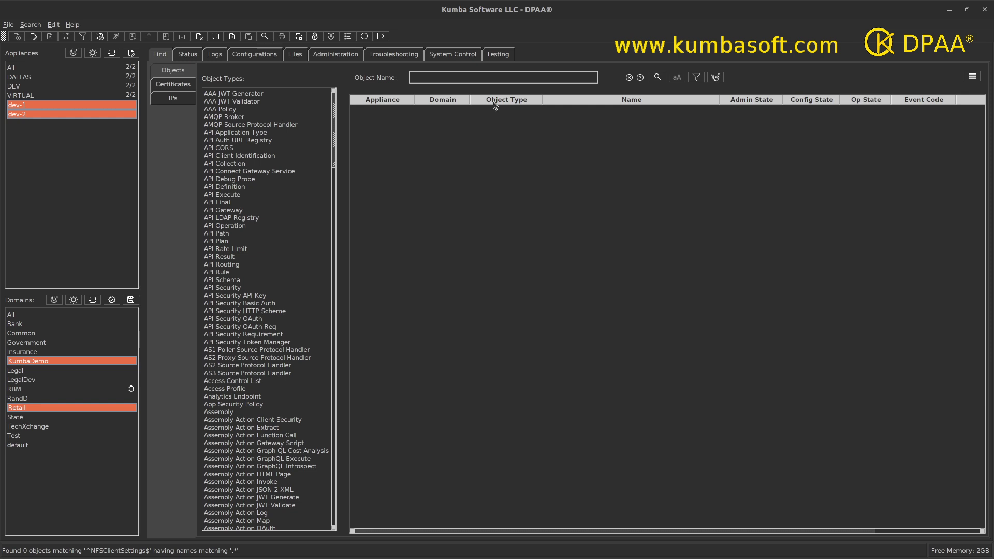
Search the selected appliances and domains for all Message Matching and Multi Protocol Gateway objects.
click(657, 76)
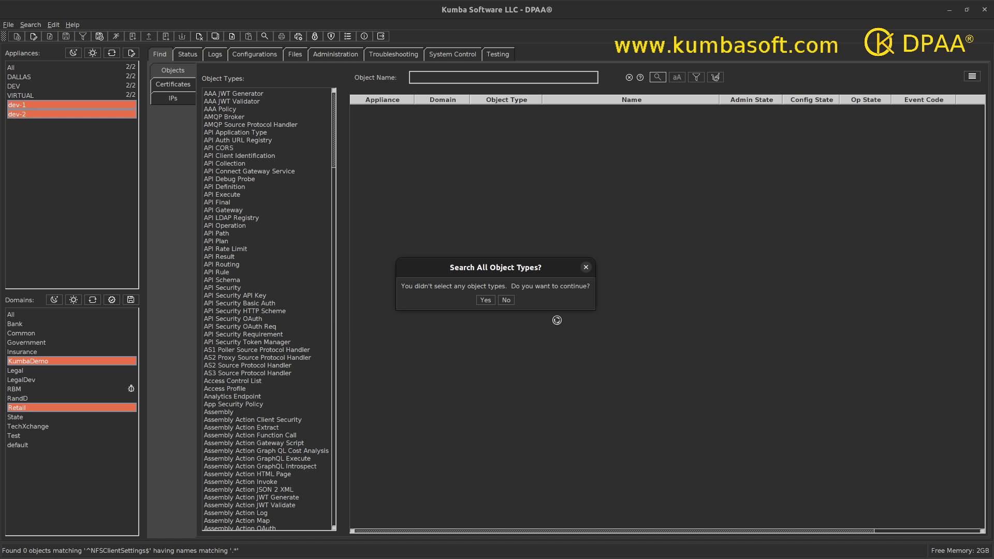
click(506, 300)
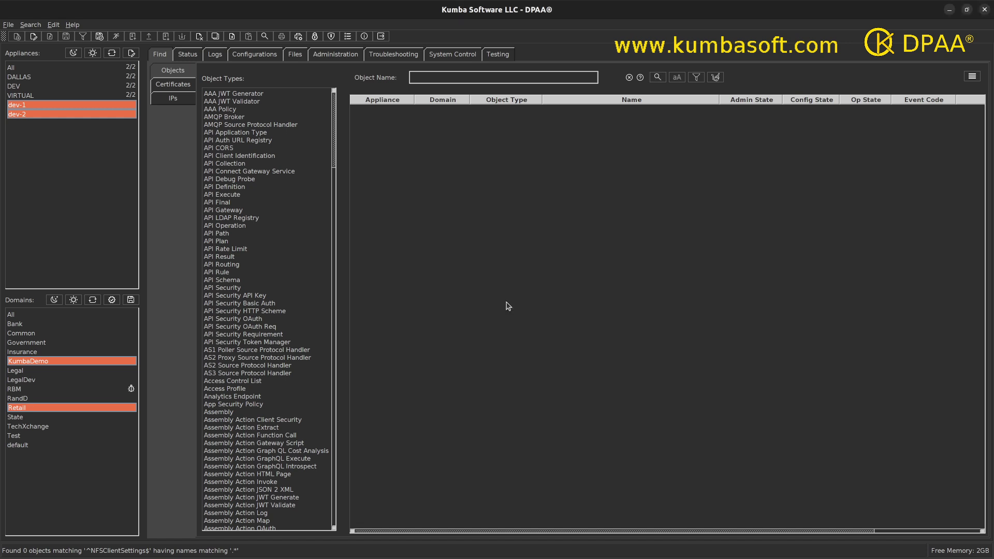
click(249, 136)
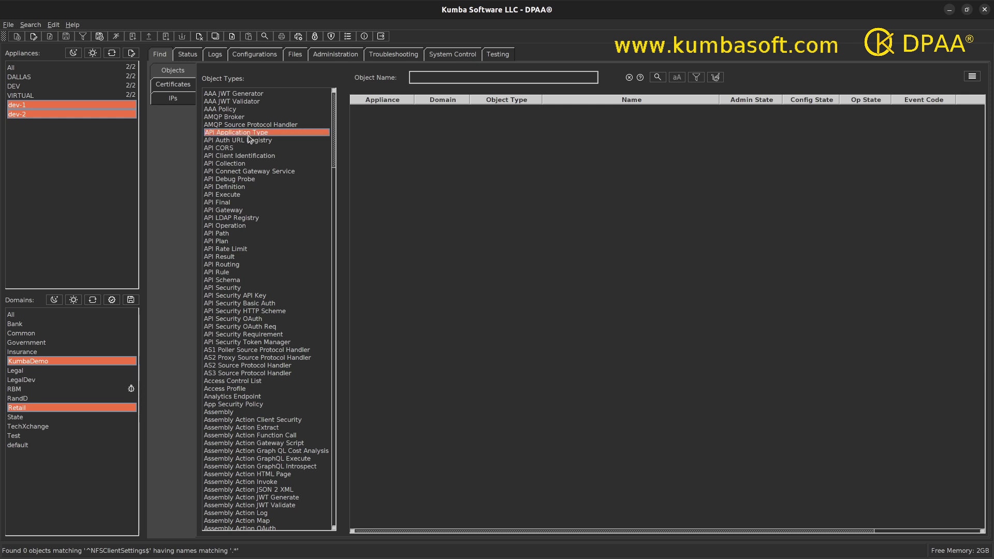
key(m)
key(u)
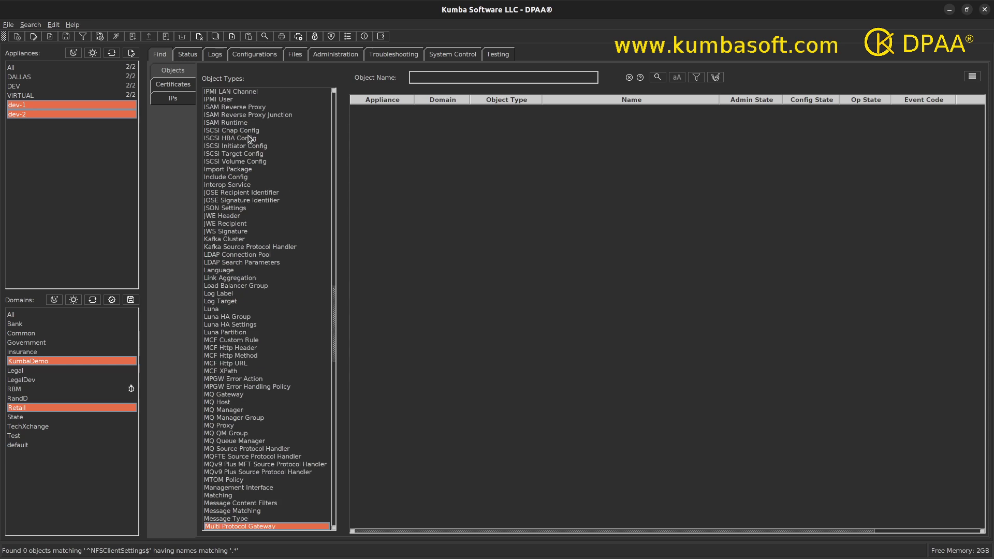
scroll(264, 170, down, 9)
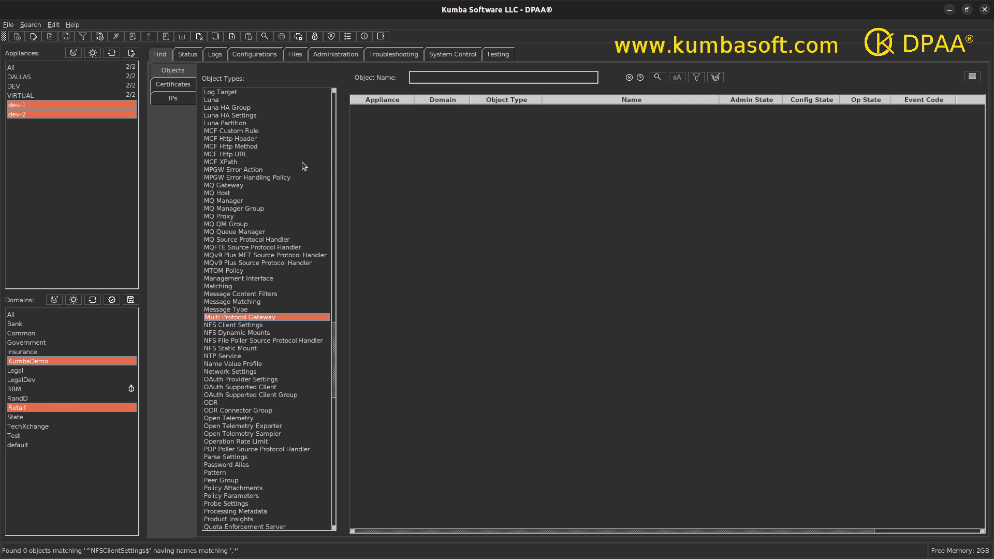
ctrl+click(240, 303)
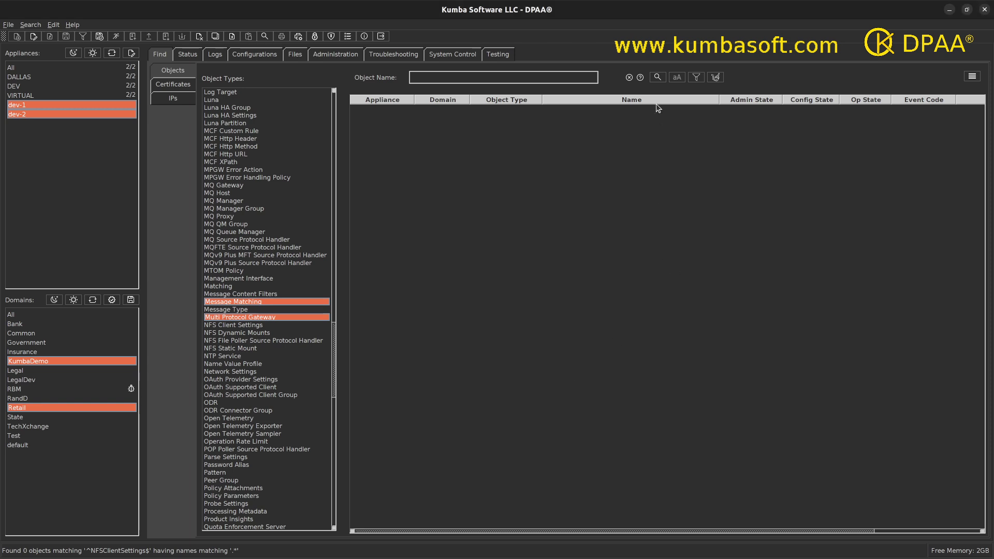
click(658, 83)
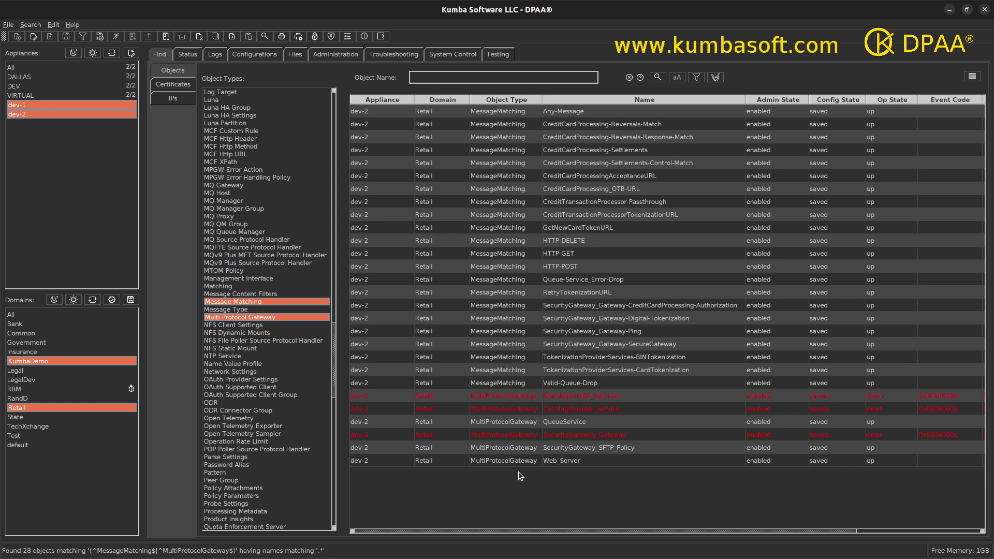
Narrow the object search to names containing "Que".
click(420, 78)
text(Que)
click(657, 77)
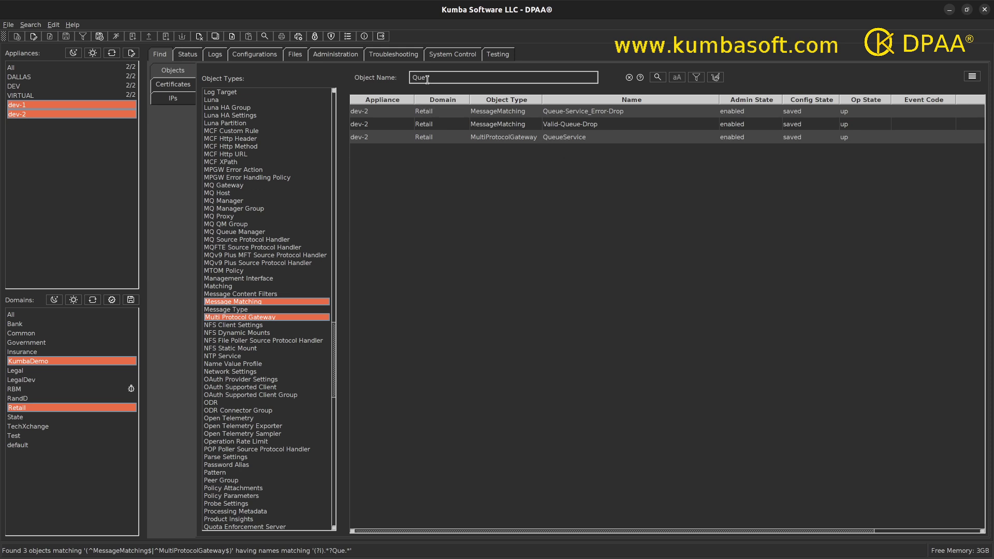
Read the help on object name search patterns and close it.
drag(426, 78, 411, 77)
mouse_move(641, 78)
click(641, 78)
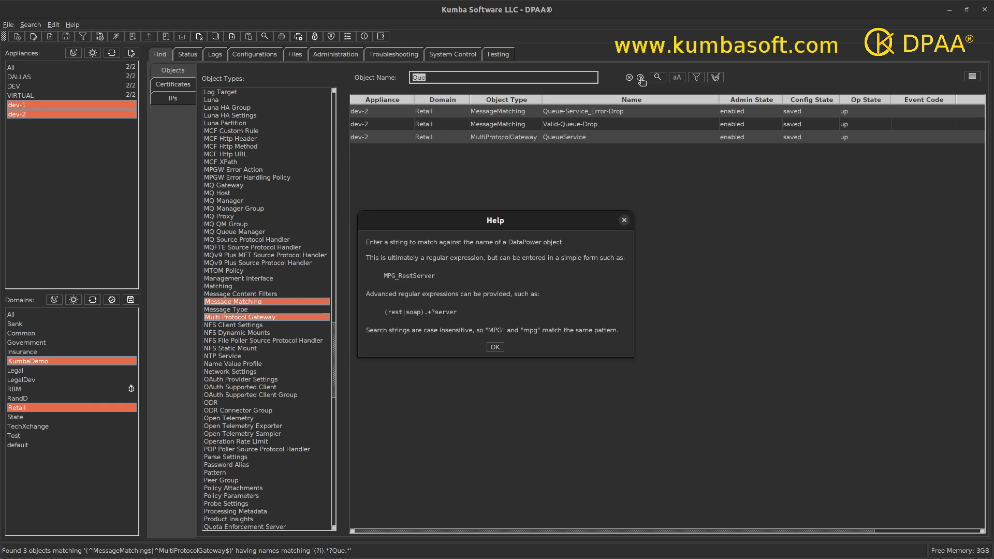
click(495, 348)
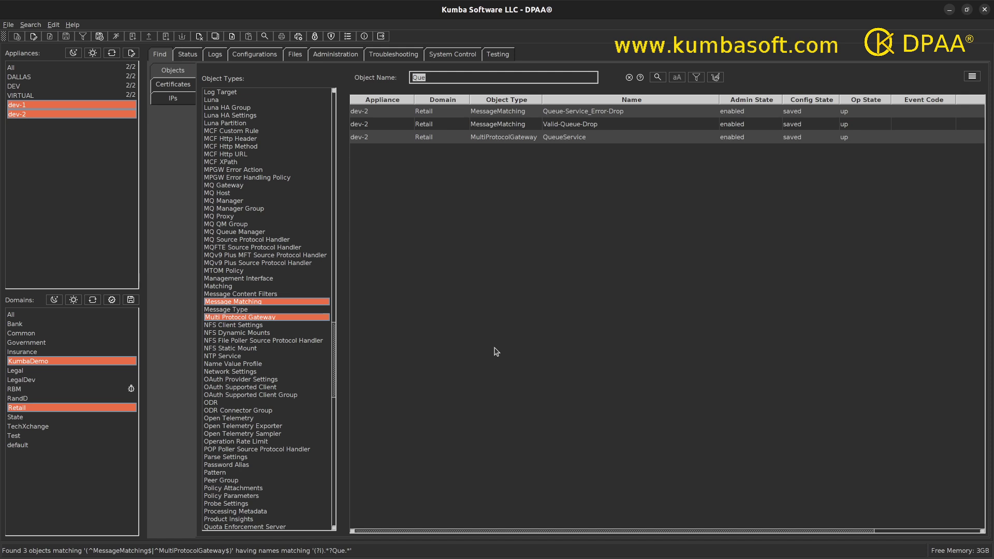
Search object names with the regular expression "(Que|Gate)" and inspect the event and error code columns of the results.
click(413, 77)
text((Que|Gate)
click(657, 79)
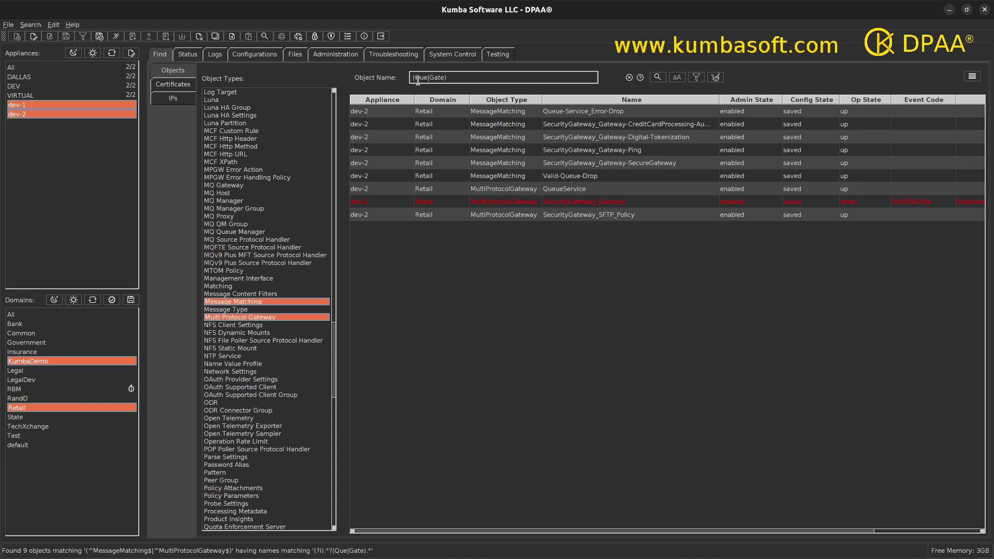
scroll(594, 123, right, 3)
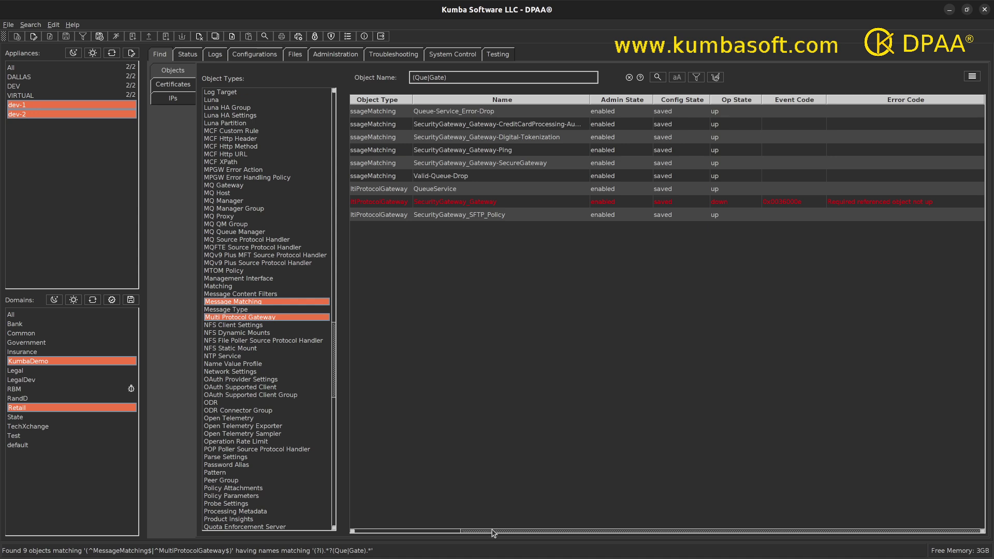
drag(484, 530, 355, 536)
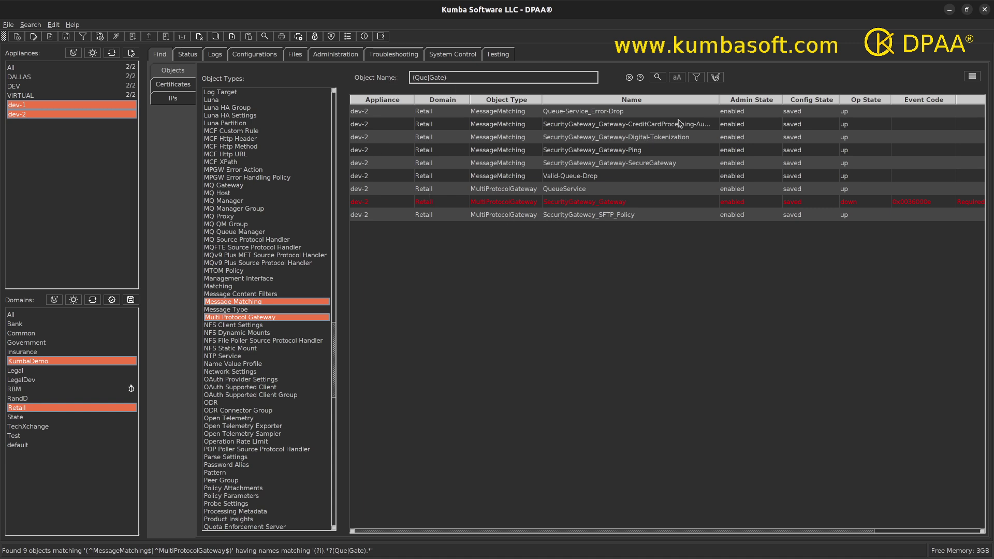
Clear the object name filter and select the Log Label and Style Policy Rule object types instead.
click(629, 78)
click(678, 81)
scroll(334, 320, up, 5)
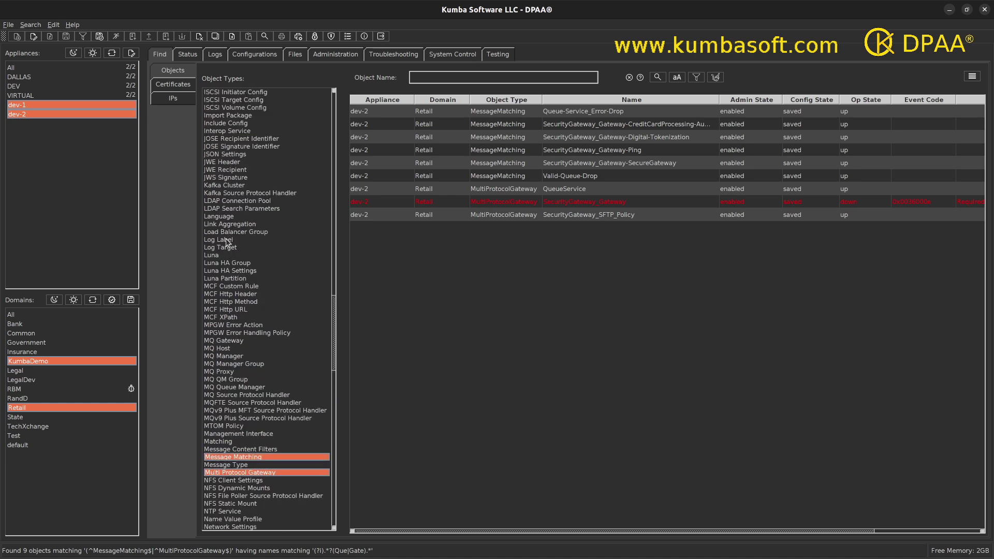
click(226, 241)
scroll(334, 380, down, 10)
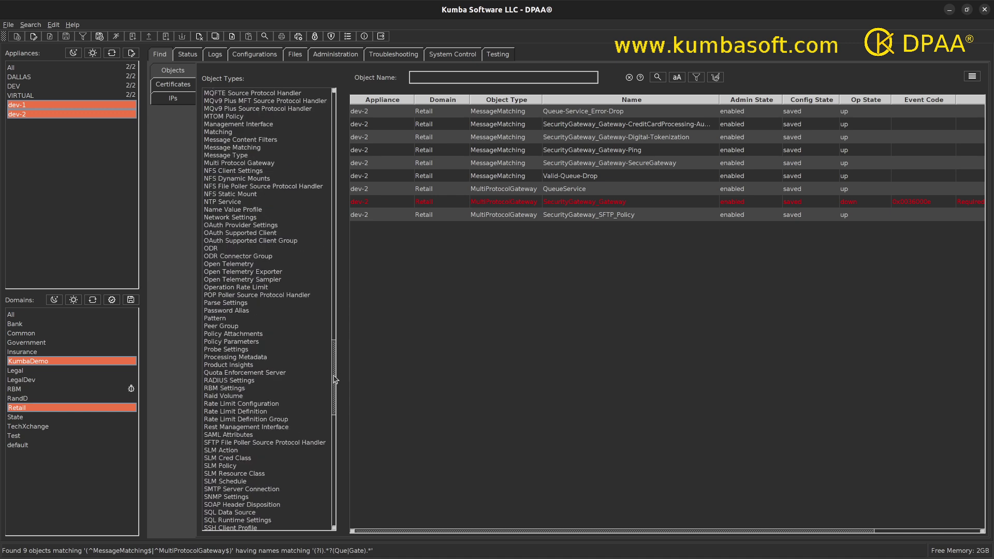
scroll(334, 380, down, 7)
scroll(338, 420, down, 6)
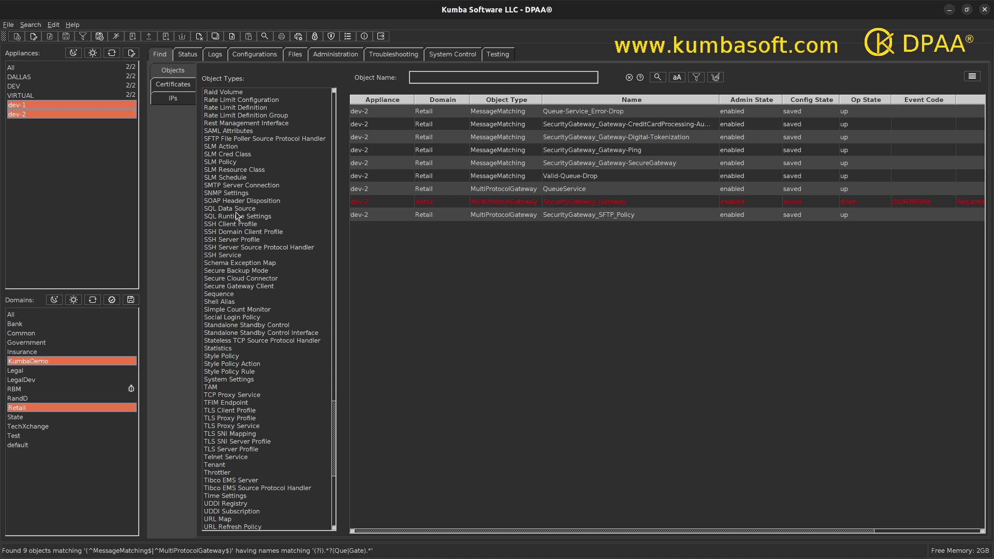
click(243, 371)
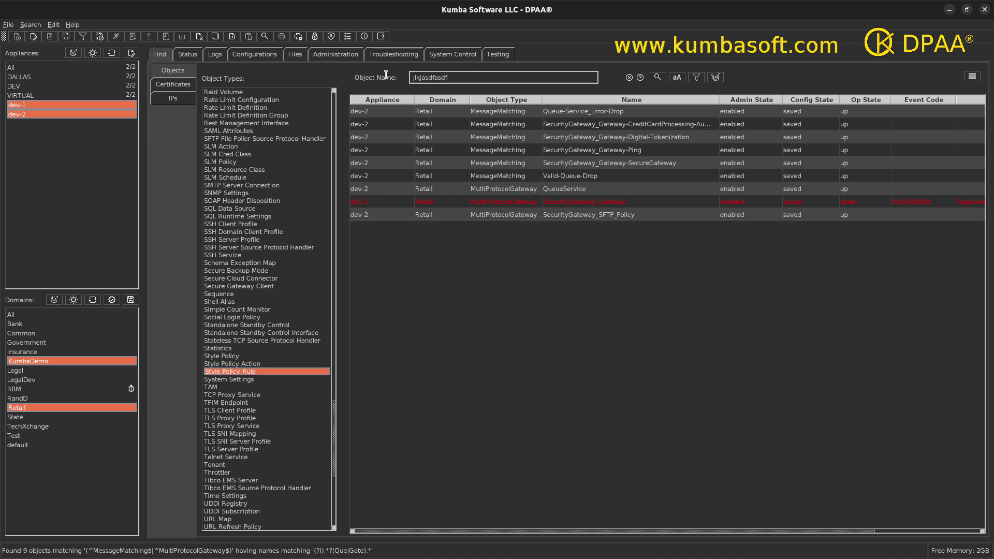
Search the selected object types for names containing "Gateway" and look through the results.
key(ctrl+a)
key(BackSpace)
text(Gateway)
click(657, 78)
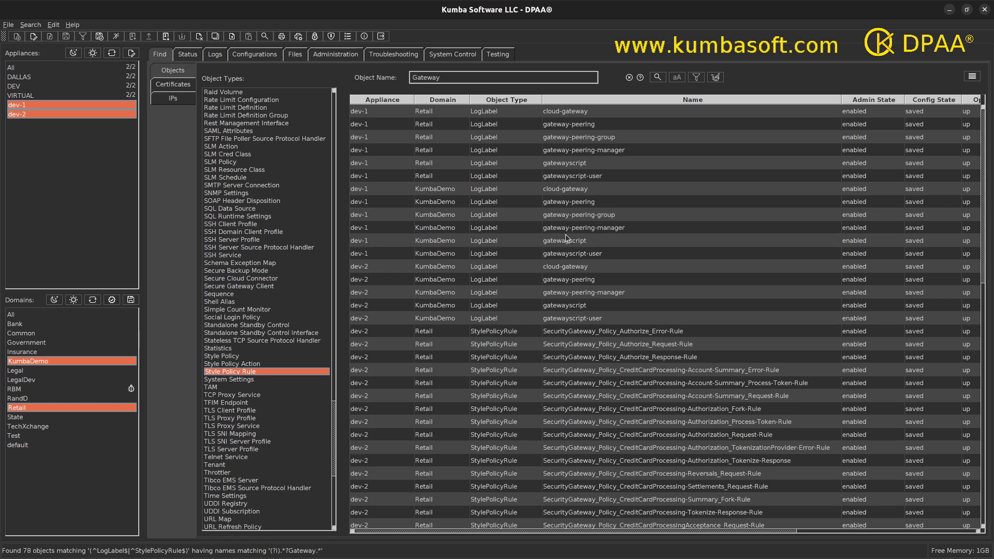
scroll(641, 341, down, 9)
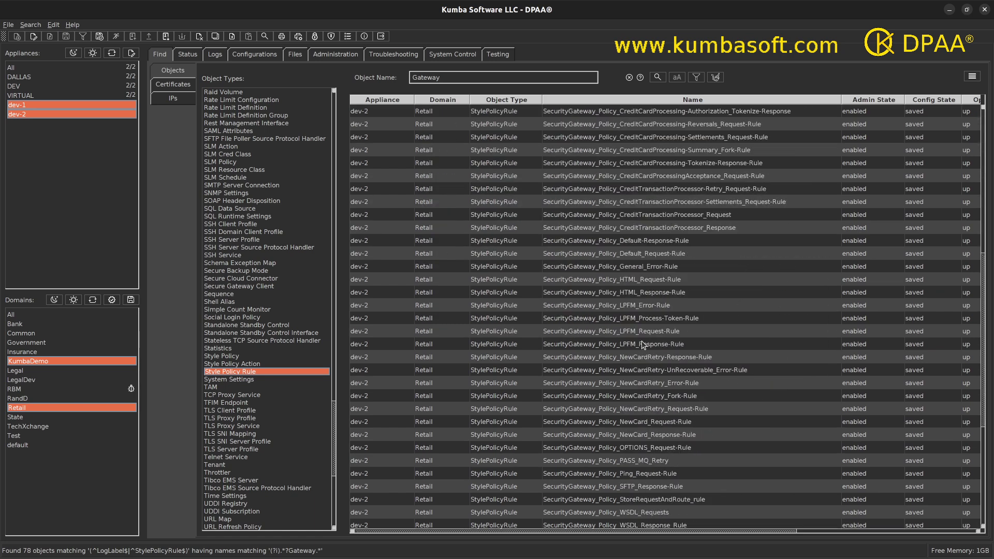
scroll(641, 344, down, 6)
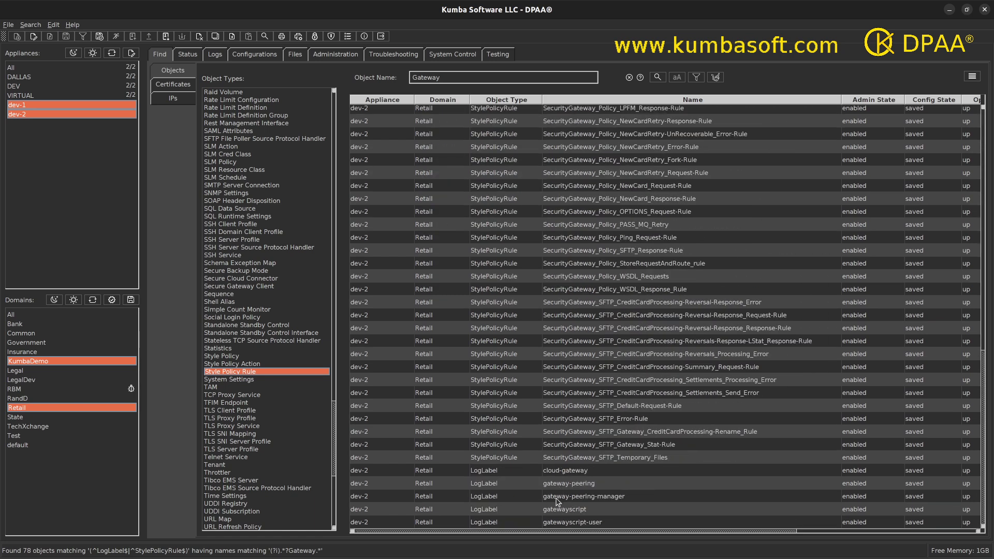
scroll(556, 501, up, 15)
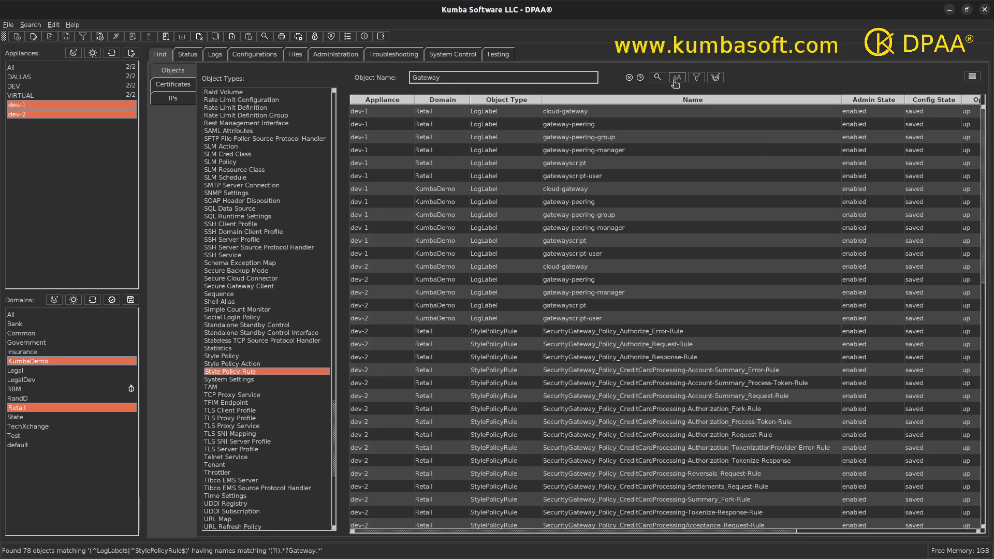
Repeat the "Gateway" search with case-sensitive matching, look through the results, and rerun it with case-insensitive matching.
click(676, 78)
click(658, 77)
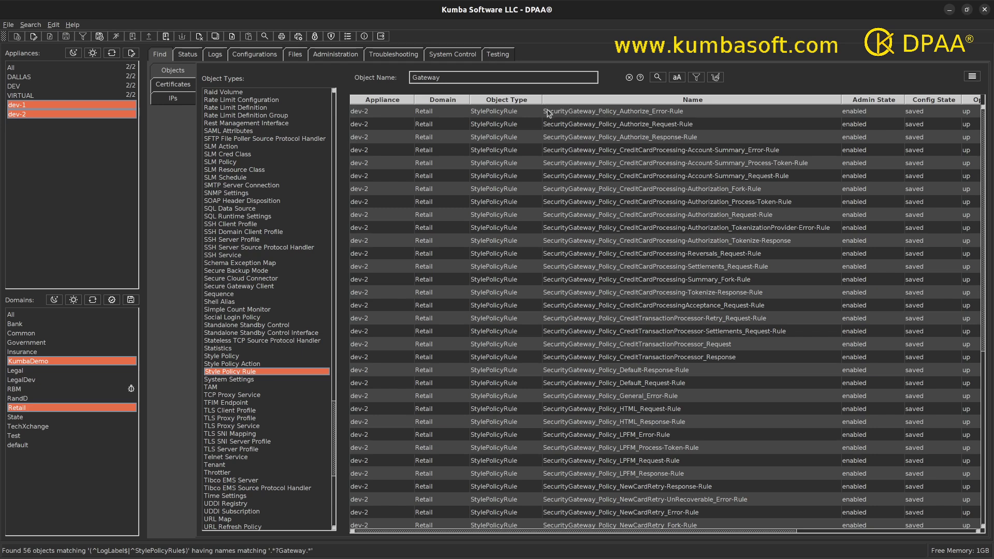
scroll(582, 312, down, 8)
scroll(582, 312, up, 8)
click(675, 78)
click(657, 78)
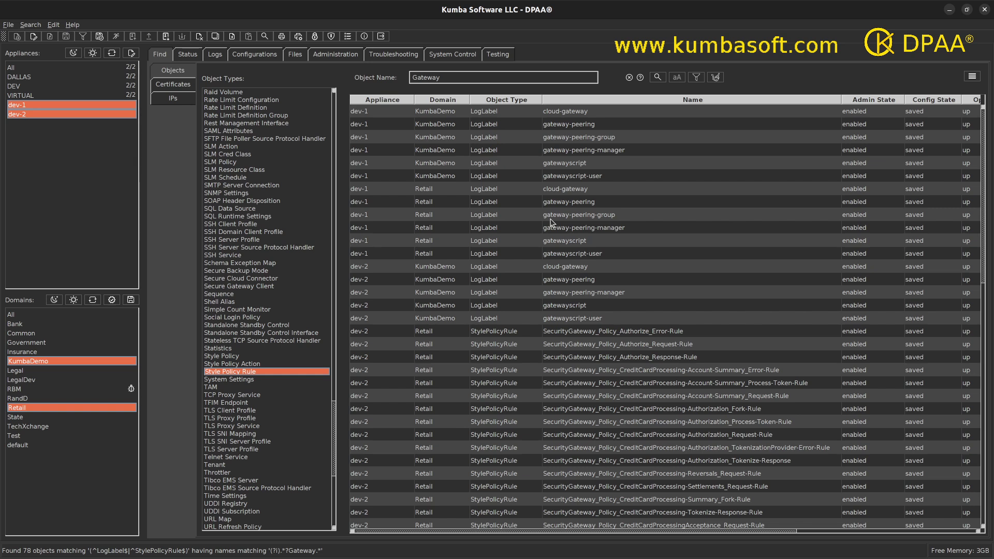